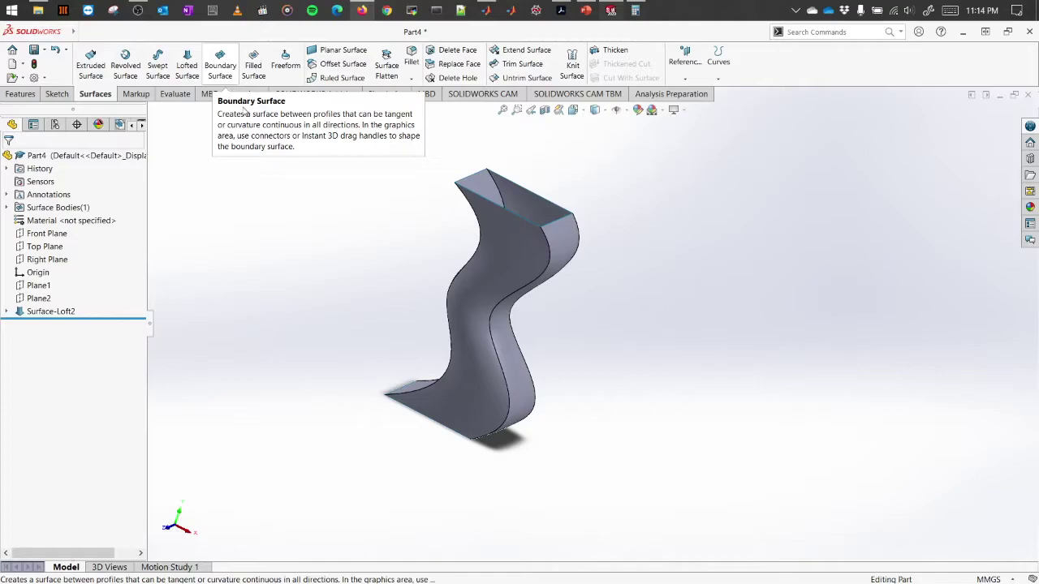
Step: Cap the upper open end of the lofted surface with a planar surface bounded by its four edges
middle_drag(377, 272, 376, 181)
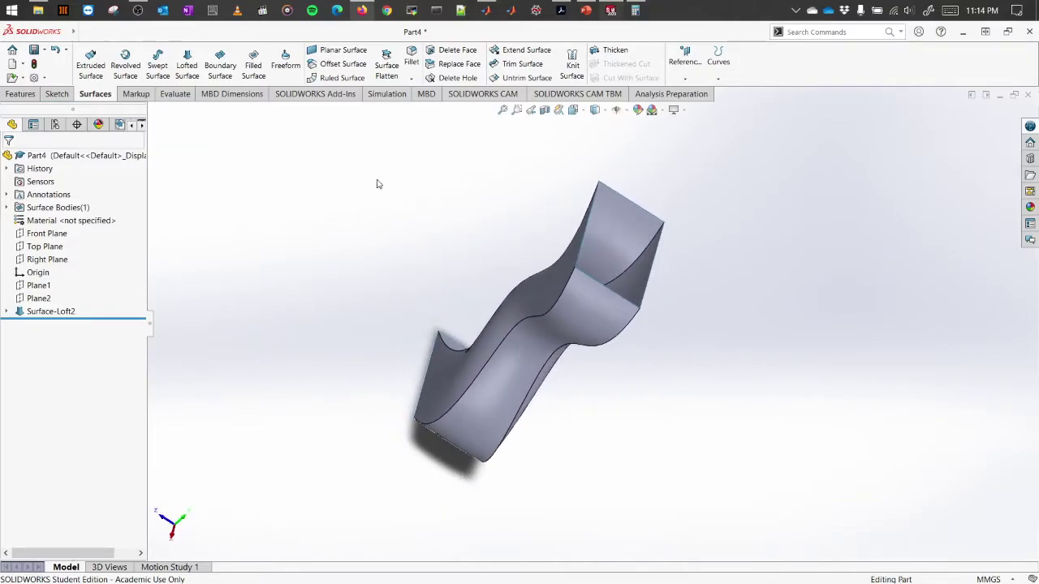
click(343, 50)
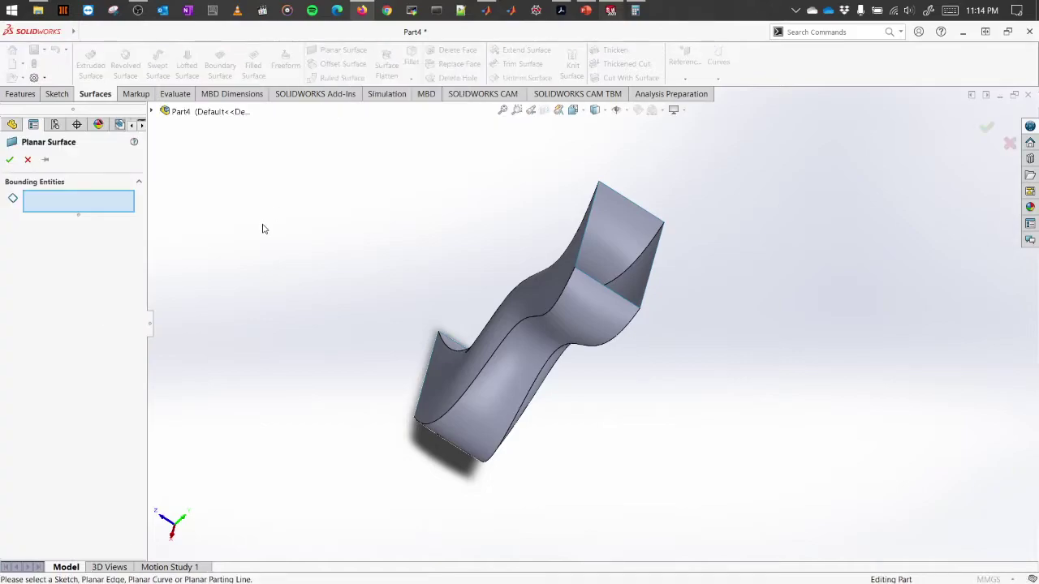
middle_drag(457, 264, 356, 396)
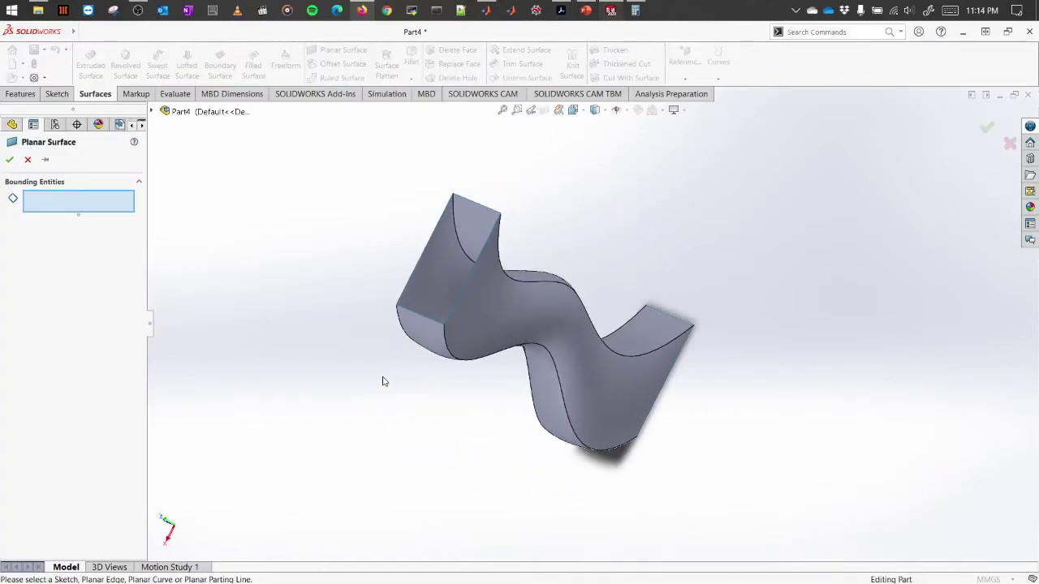
click(435, 231)
click(499, 221)
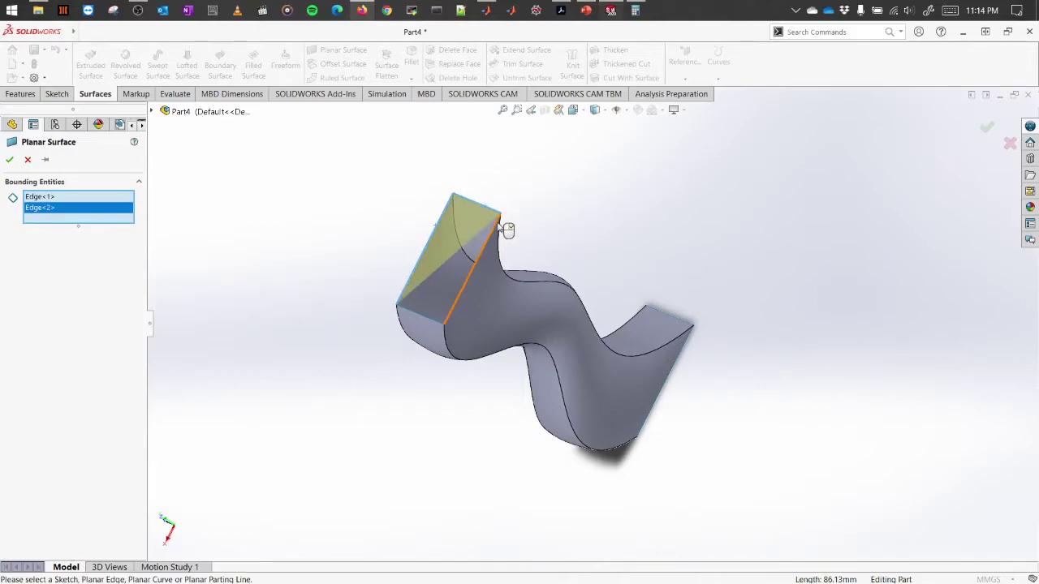
click(484, 244)
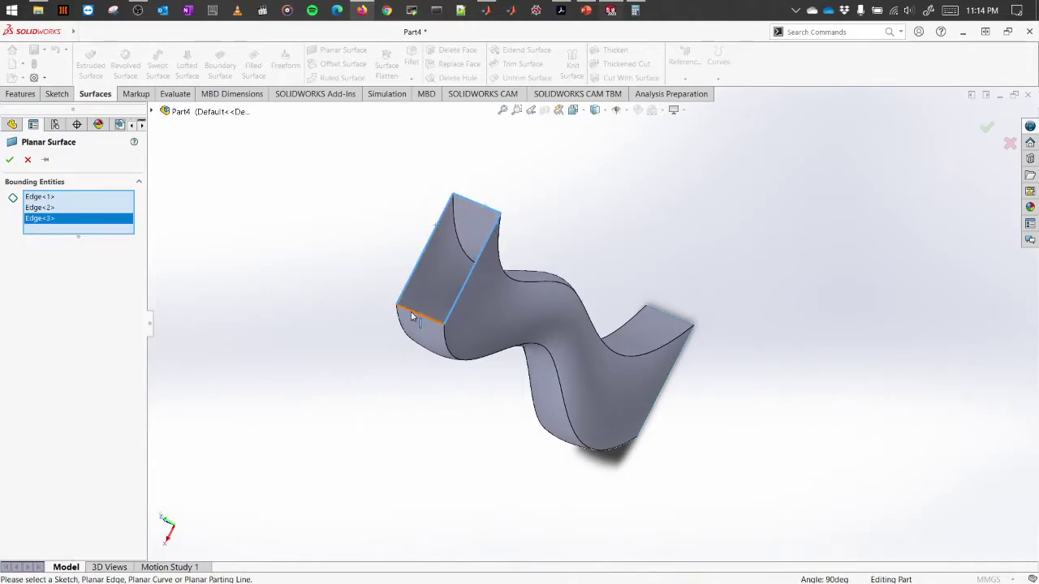
click(414, 316)
scroll(485, 291, down, 3)
mouse_move(485, 290)
middle_down()
mouse_move(414, 316)
mouse_move(450, 331)
mouse_move(444, 318)
middle_up()
click(8, 160)
Step: Cap the remaining open end of the loft with a filled surface, using its four edges as Contact patch boundaries
middle_drag(313, 269, 529, 183)
mouse_move(863, 440)
middle_down()
mouse_move(672, 387)
mouse_move(619, 408)
mouse_move(660, 454)
mouse_move(633, 341)
middle_up()
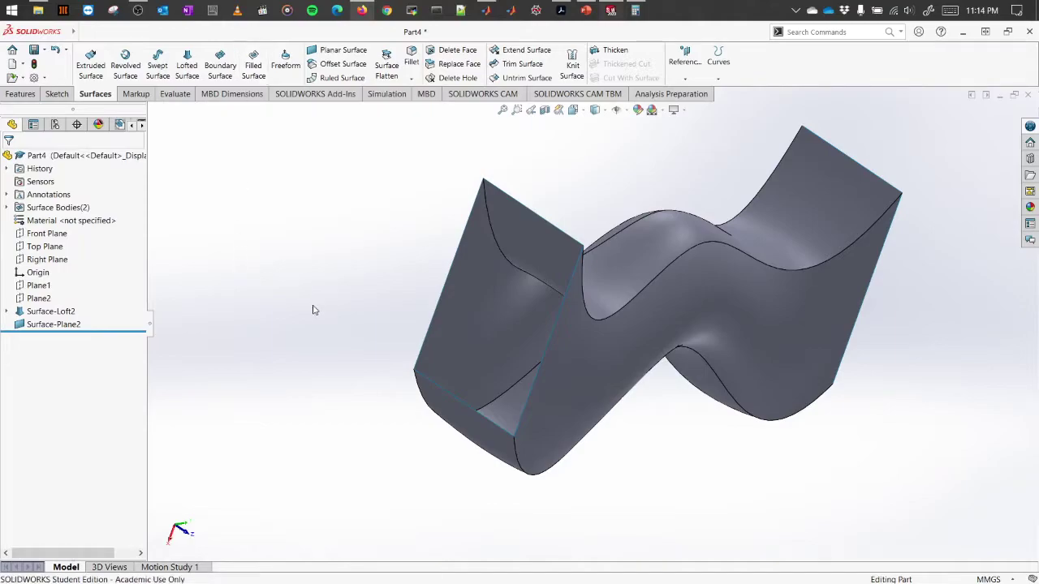
click(253, 65)
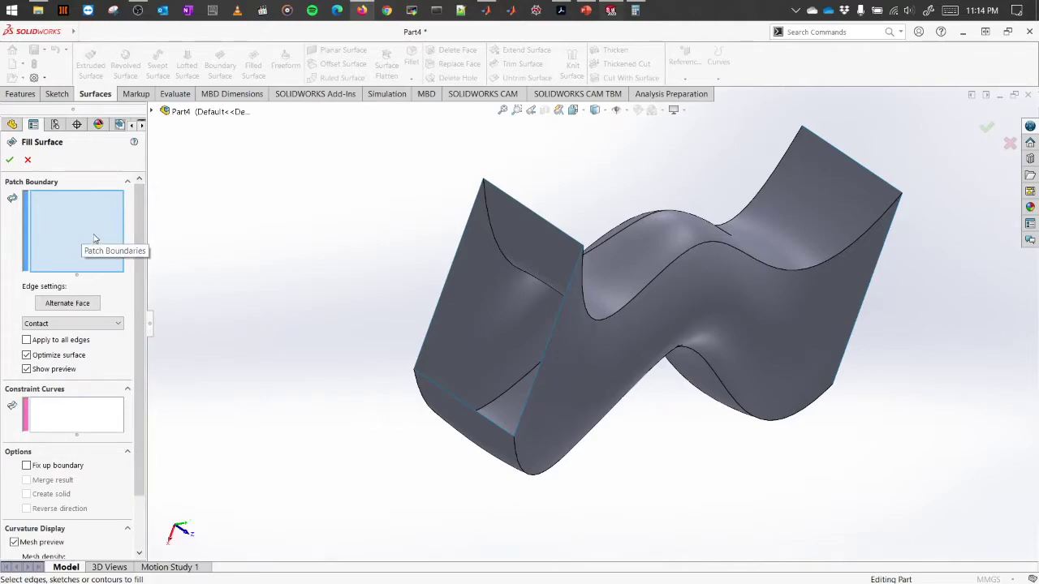
mouse_move(348, 235)
middle_down()
mouse_move(325, 249)
mouse_move(368, 234)
middle_up()
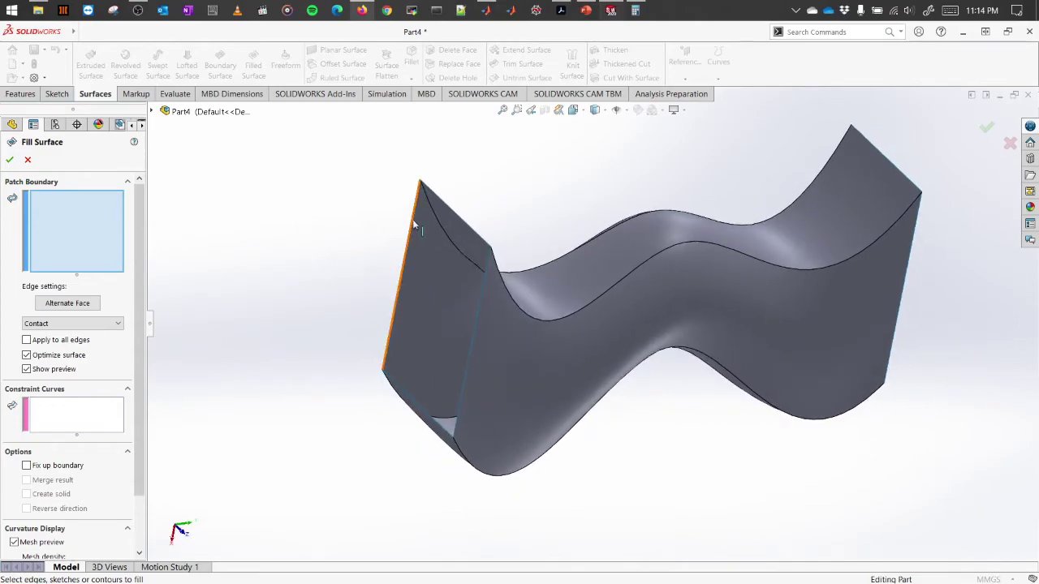
click(412, 221)
click(447, 206)
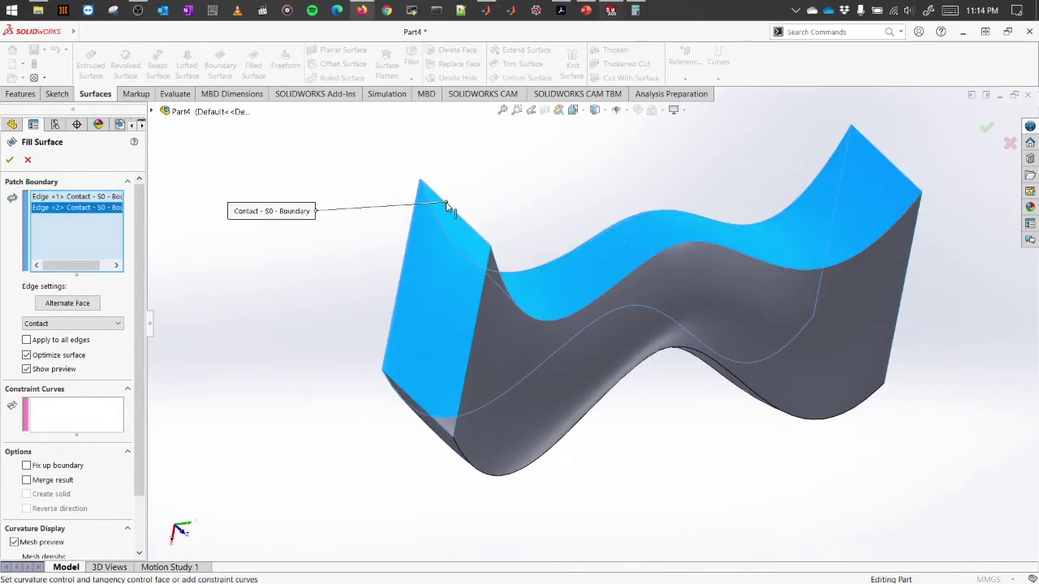
click(485, 270)
middle_drag(398, 384, 395, 427)
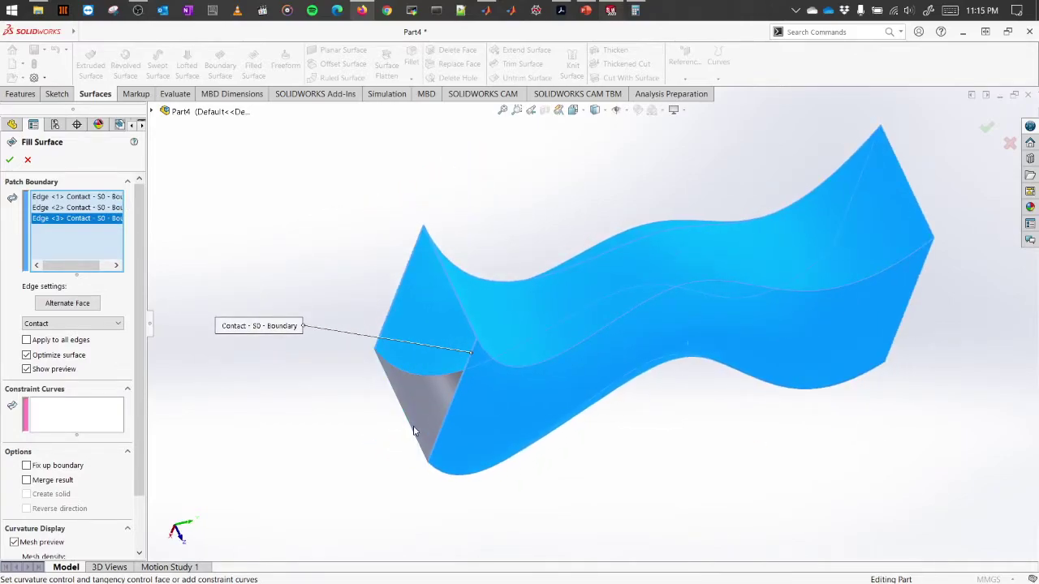
click(412, 433)
middle_drag(285, 351, 317, 239)
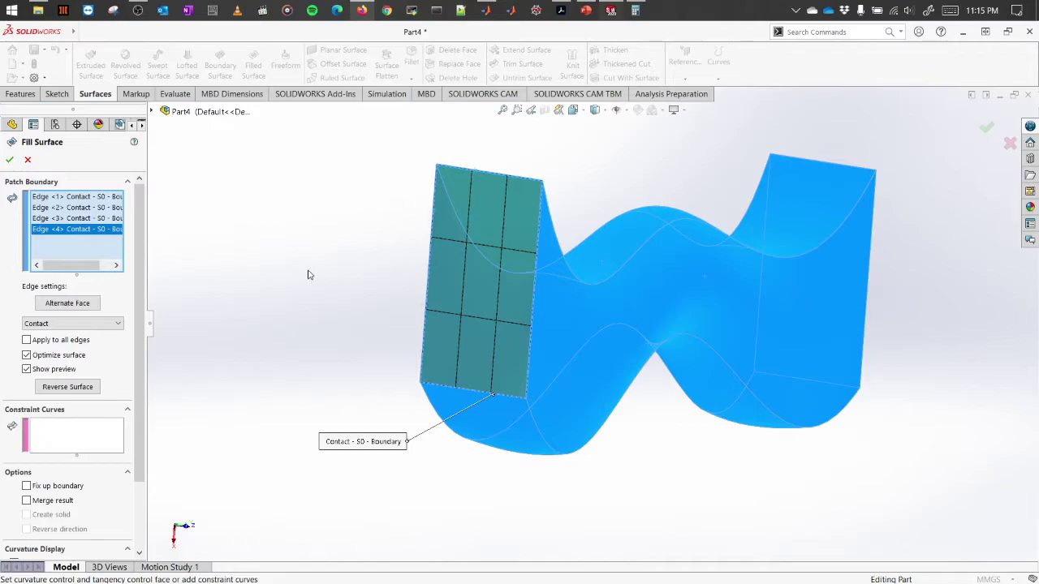
middle_drag(327, 281, 318, 255)
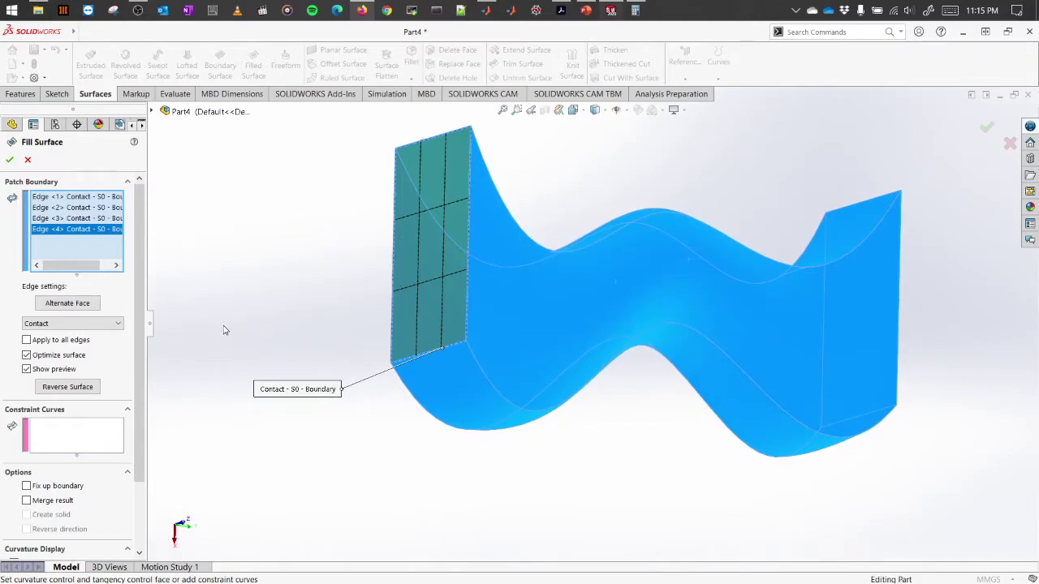
click(9, 162)
Step: Delete one broad wavy side face of the loft with Delete Face, using the plain Delete option
middle_drag(523, 251, 487, 263)
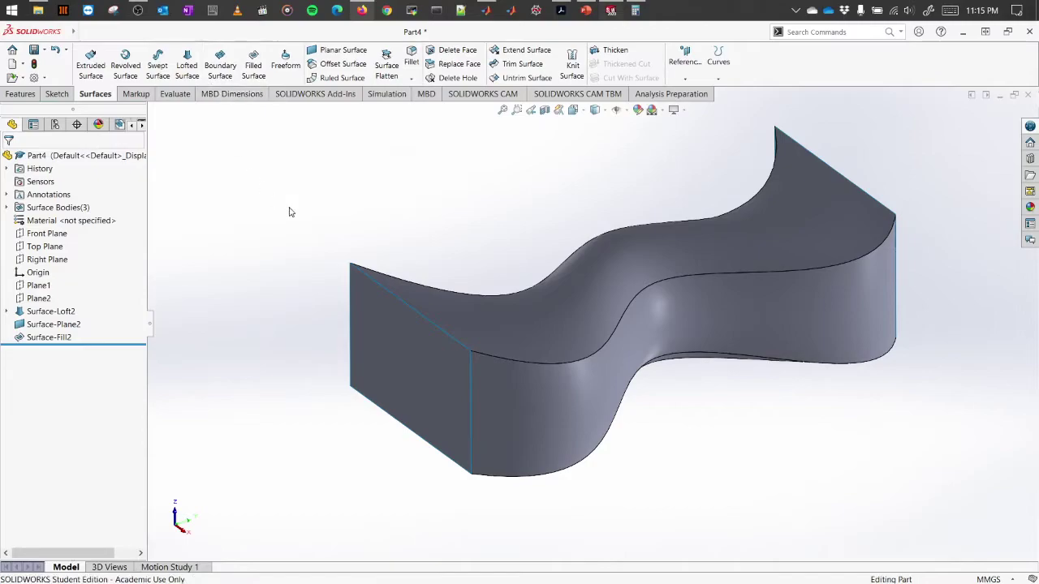
middle_drag(275, 189, 316, 235)
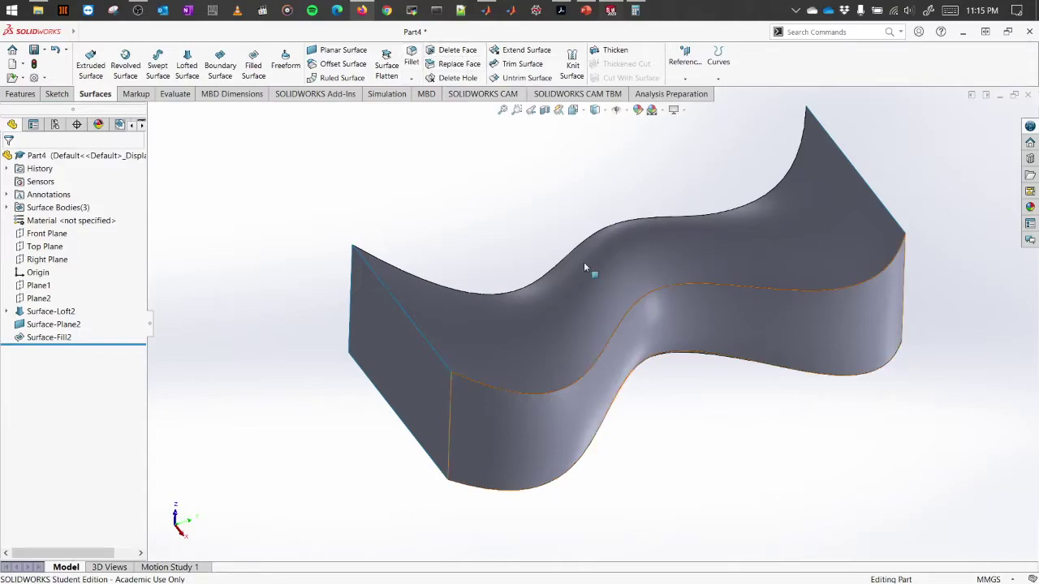
click(464, 52)
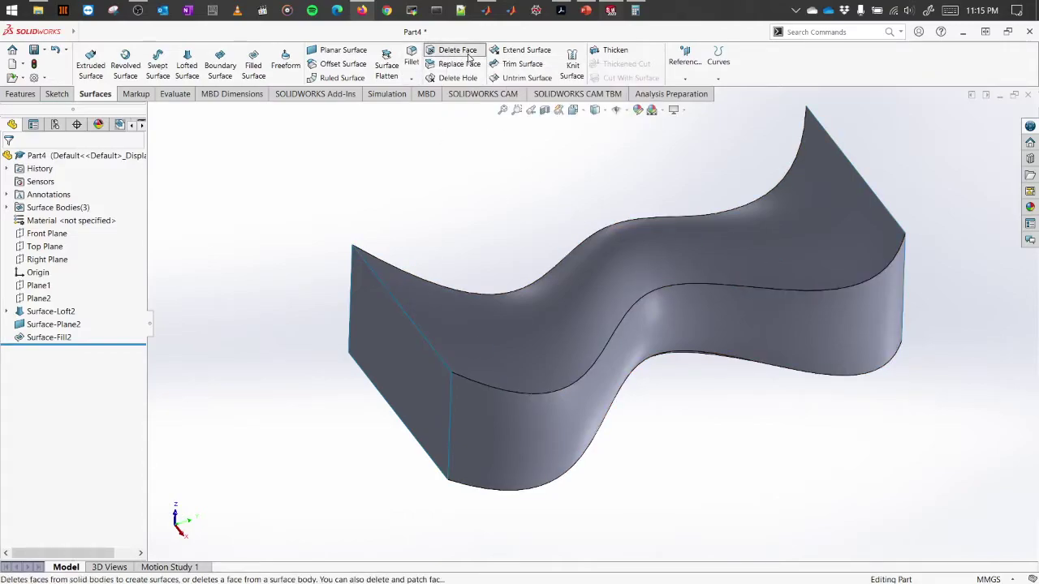
click(542, 323)
middle_drag(819, 426, 734, 451)
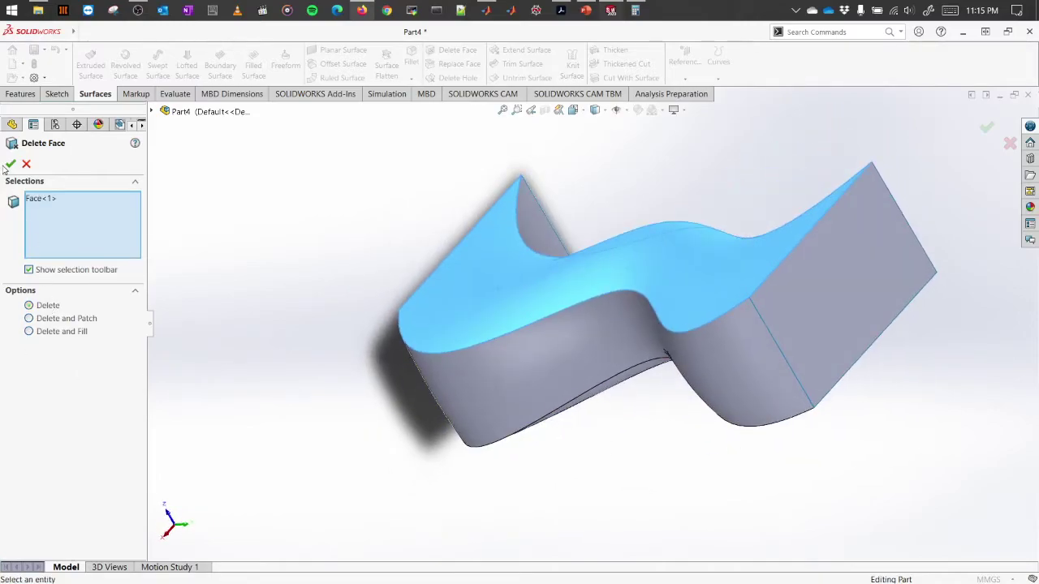
click(10, 165)
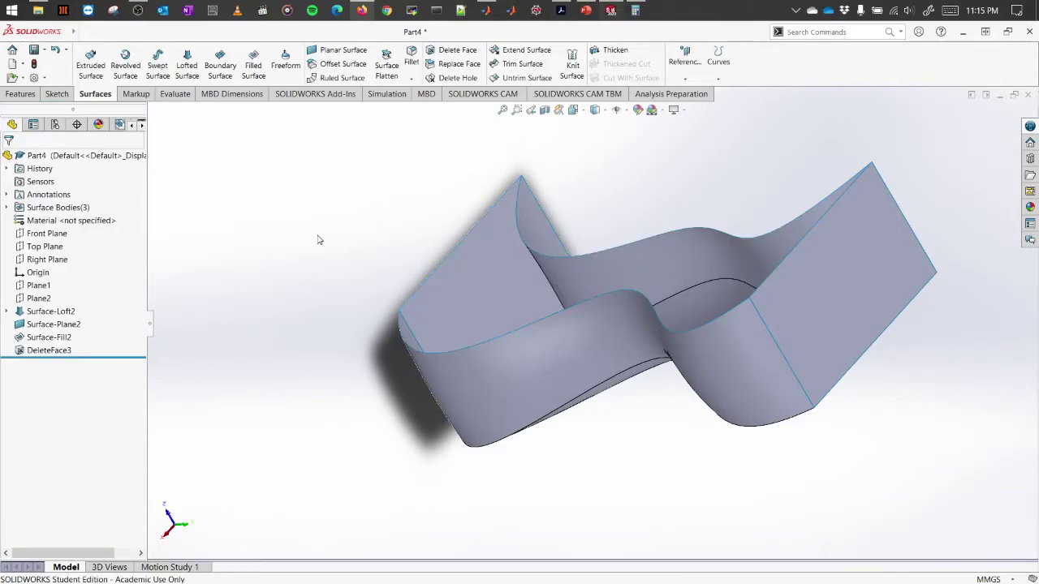
Step: Start a boundary surface for the opening left by the deleted wavy face
middle_drag(317, 267, 371, 273)
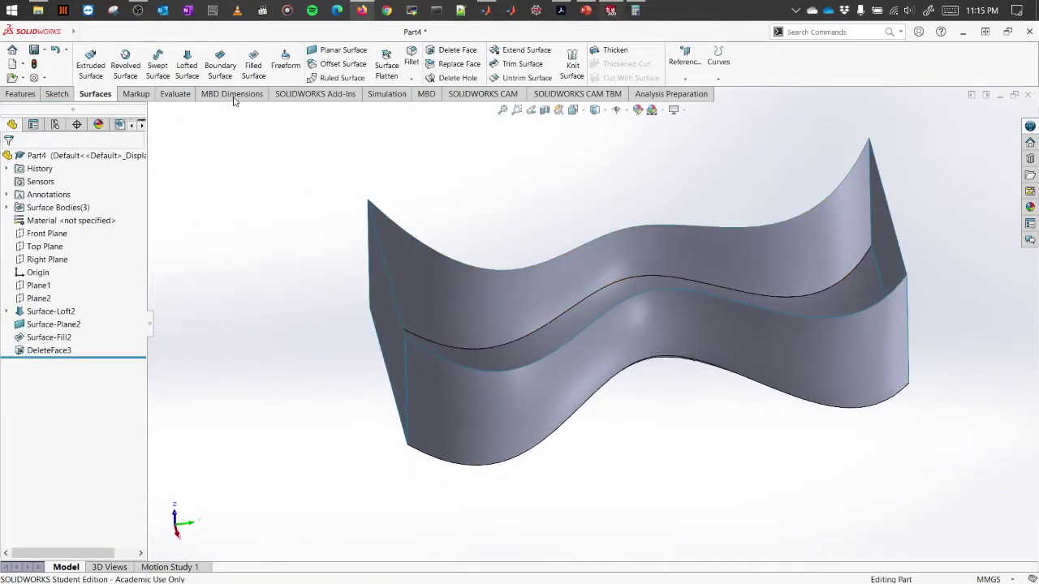
click(220, 65)
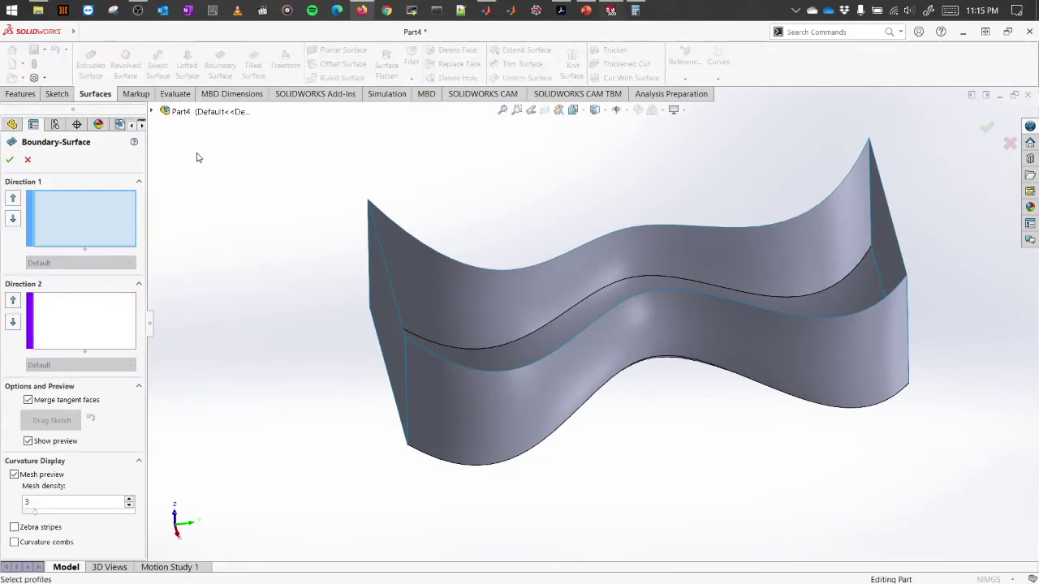
Step: Try to define the boundary surface with all four rim edges in Direction 1, reorder them, and clear the selections
click(426, 244)
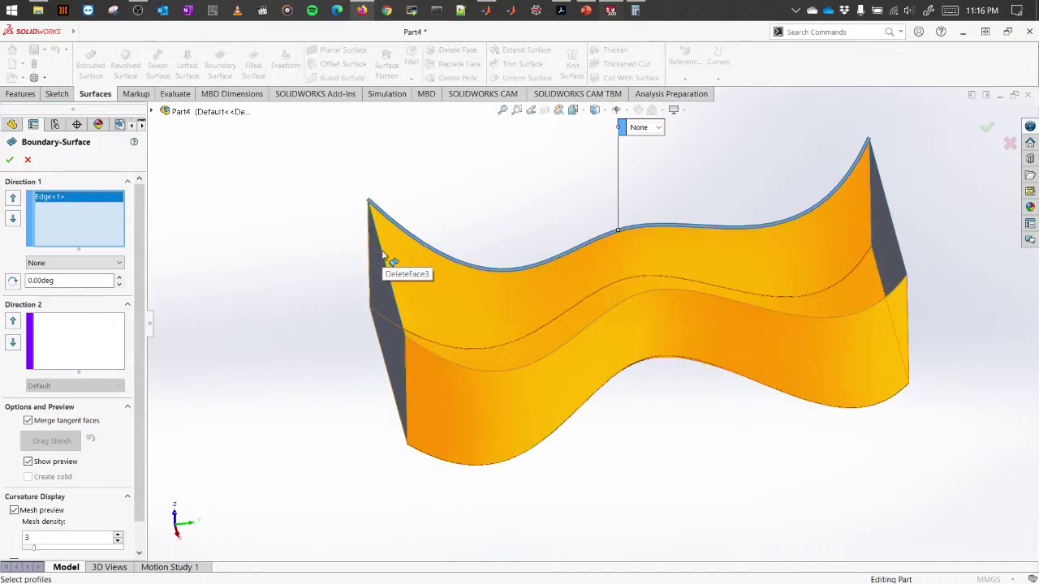
middle_drag(387, 260, 409, 268)
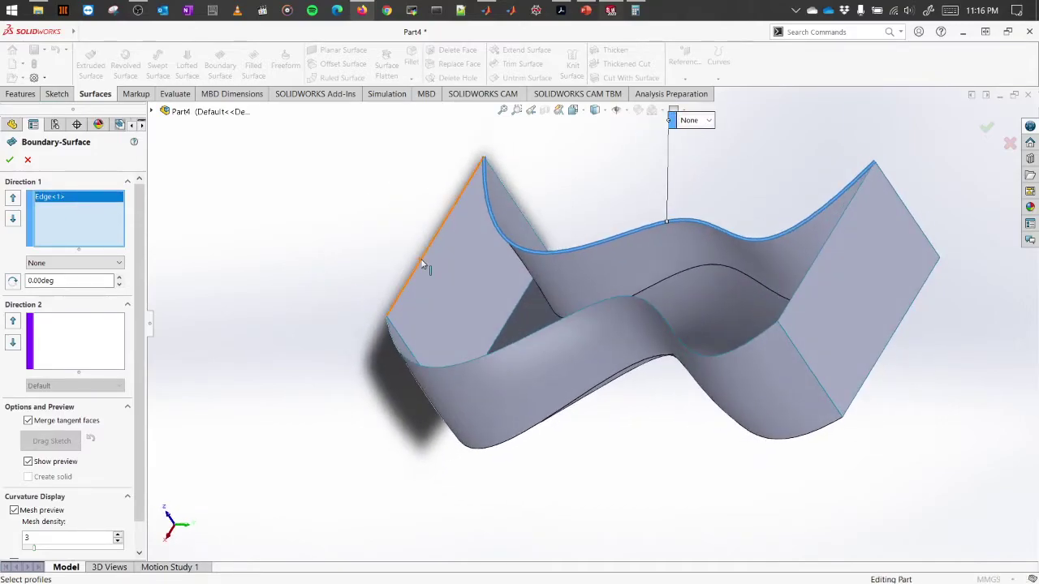
click(424, 269)
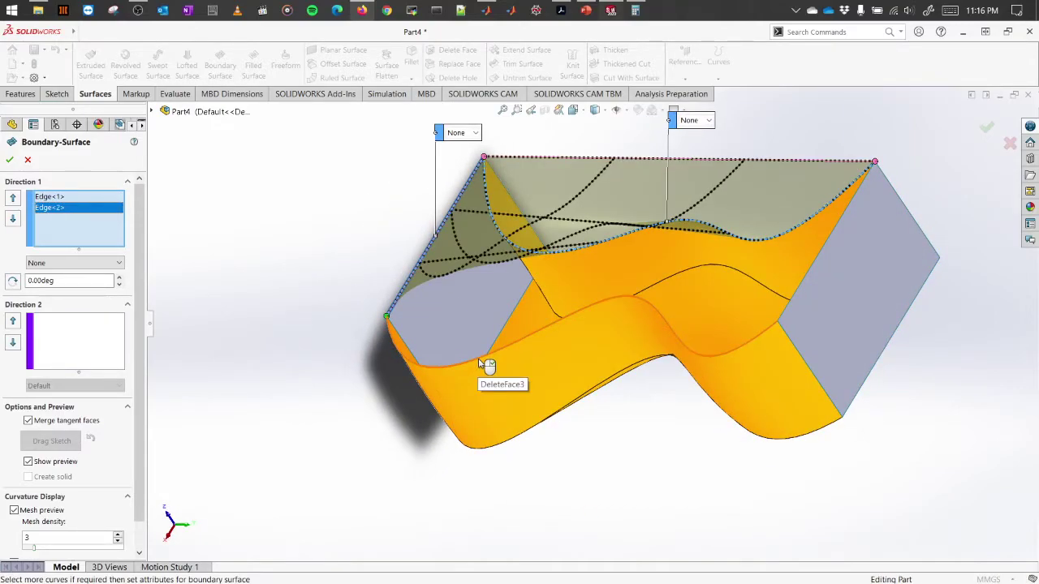
click(480, 363)
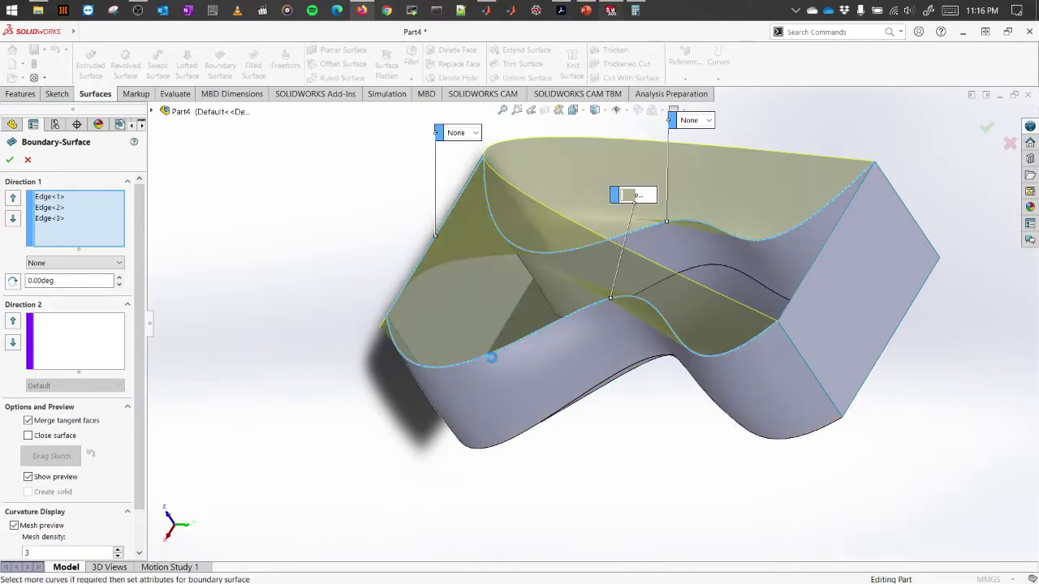
click(804, 294)
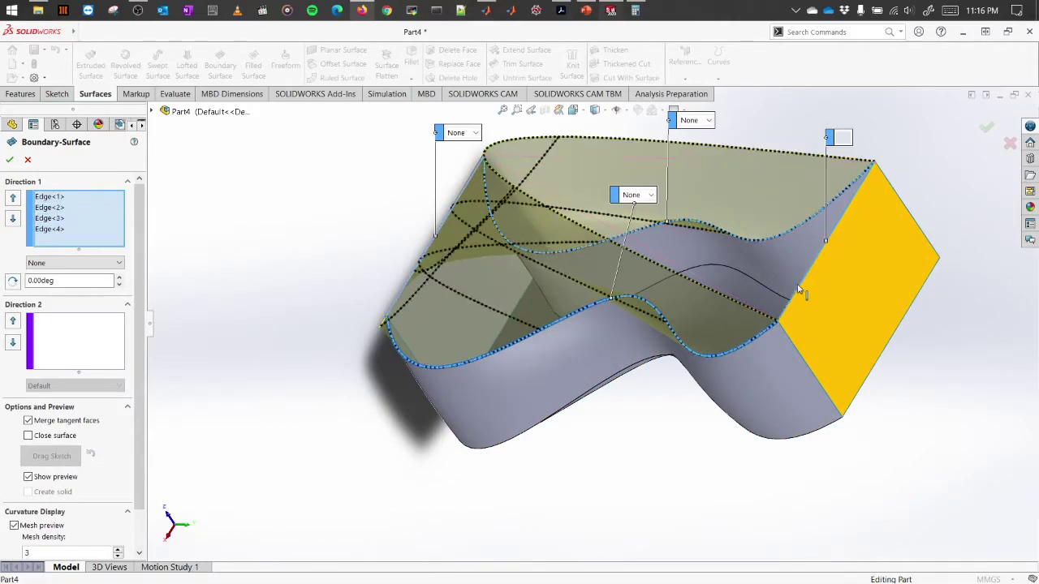
middle_drag(642, 392, 637, 441)
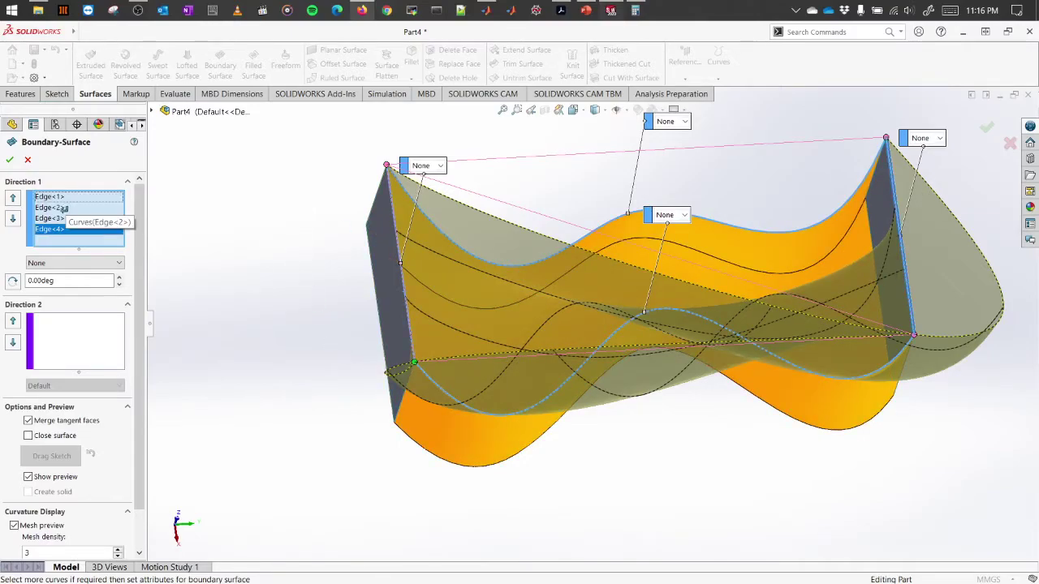
click(14, 198)
middle_drag(614, 271, 475, 168)
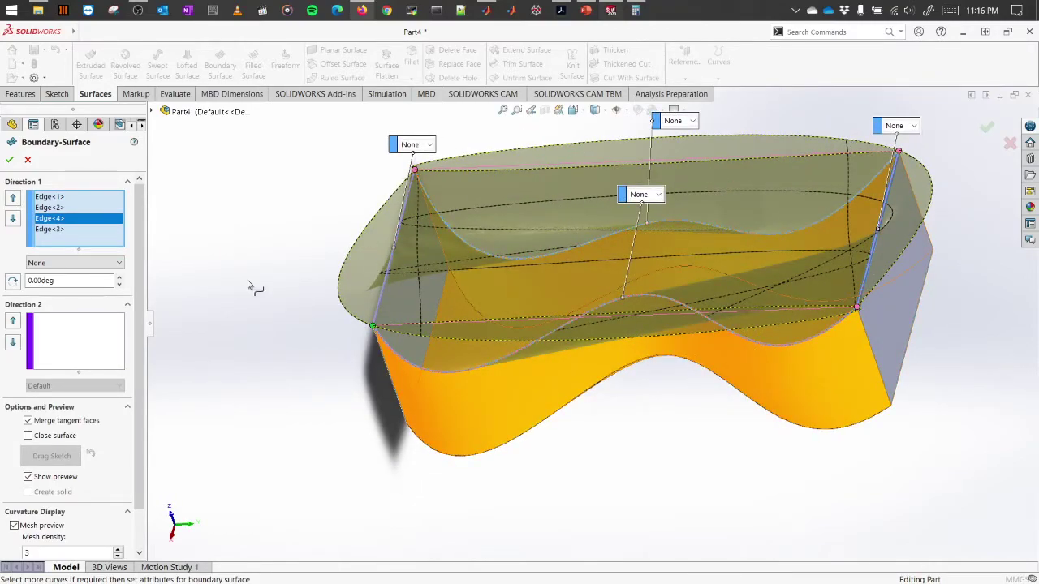
middle_drag(857, 376, 886, 369)
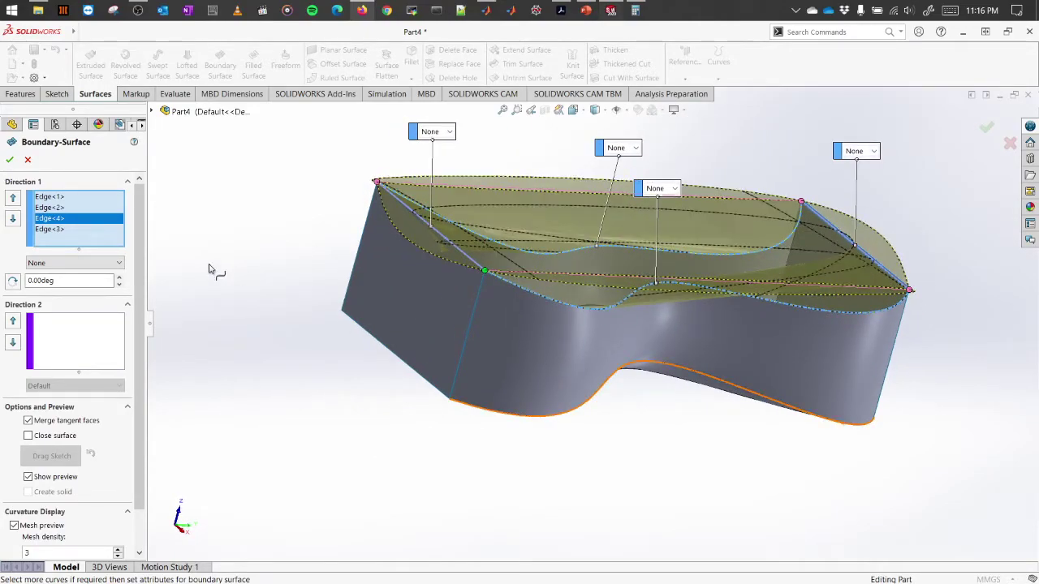
right_click(86, 239)
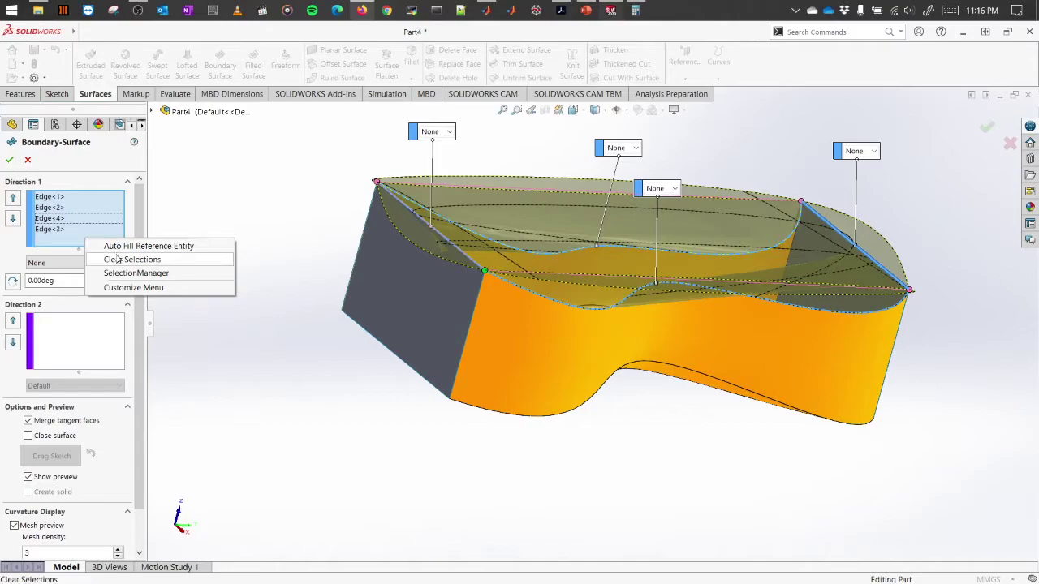
click(122, 260)
Step: Assign the two long curved rim edges of the opening as the Direction 1 curves of the boundary surface
middle_drag(520, 252, 586, 269)
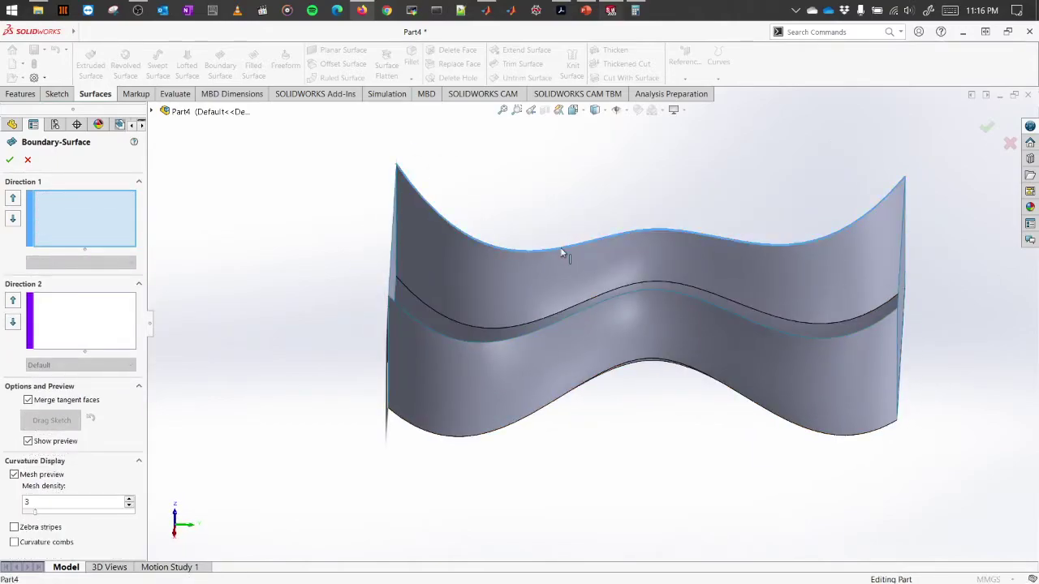
click(561, 251)
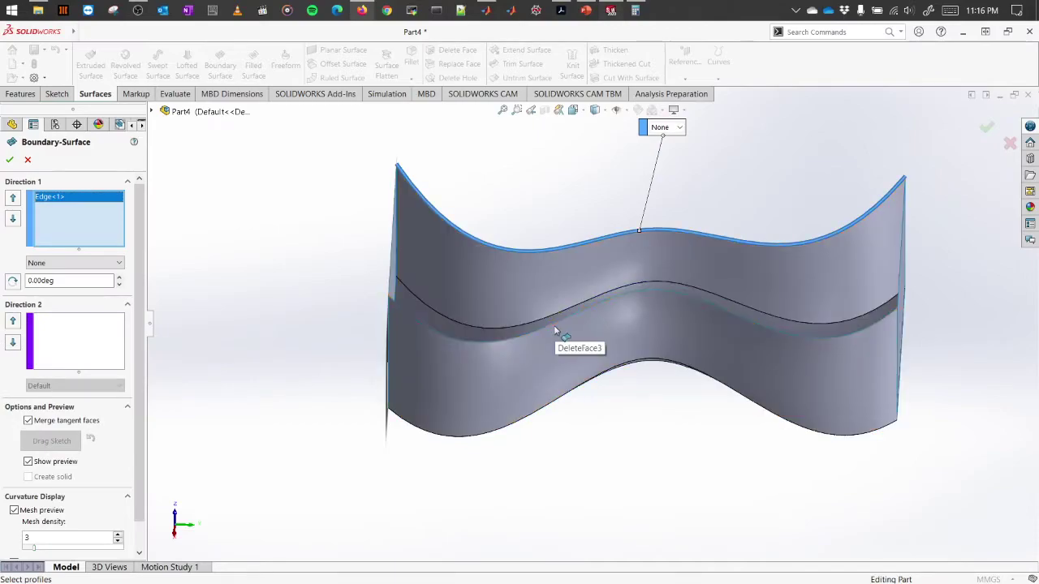
click(553, 327)
Step: Move the end connector of the boundary surface to near the middle of the curved edges, so it spans only part of the opening
mouse_move(674, 387)
middle_down()
mouse_move(660, 419)
mouse_move(633, 406)
middle_up()
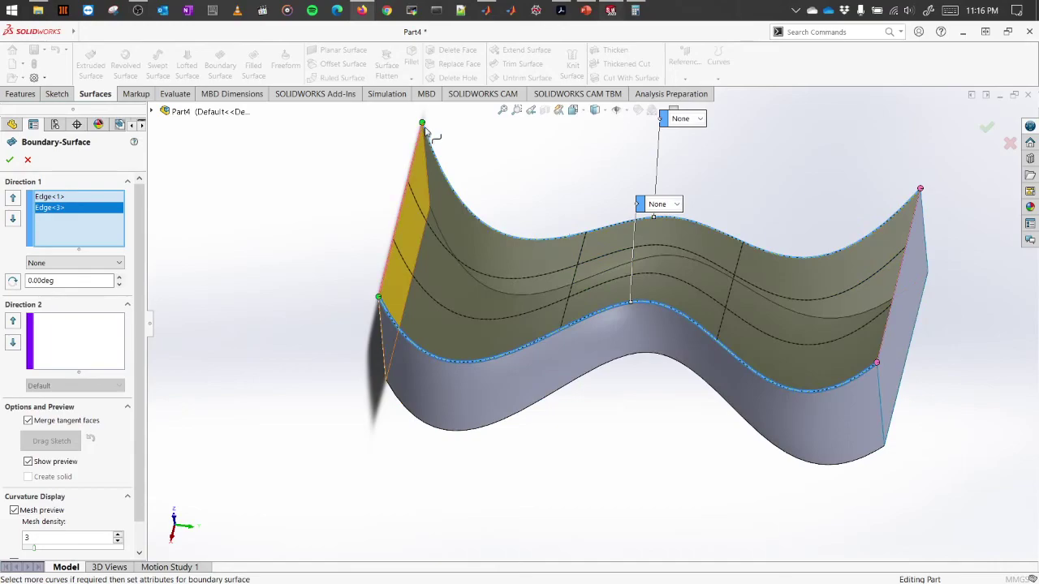
mouse_move(862, 445)
middle_down()
mouse_move(809, 431)
mouse_move(881, 428)
mouse_move(860, 412)
middle_up()
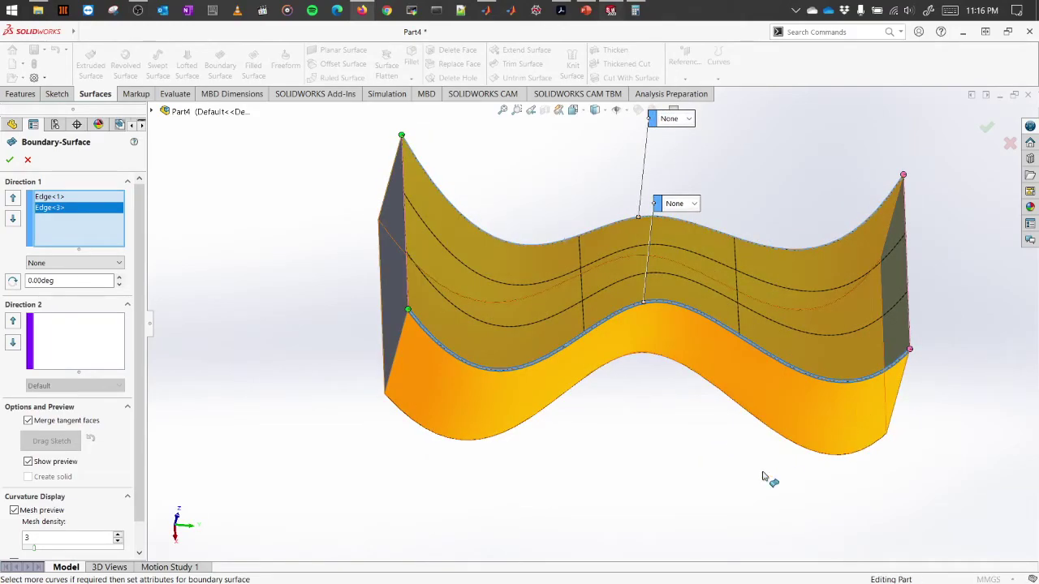
middle_drag(672, 475, 629, 458)
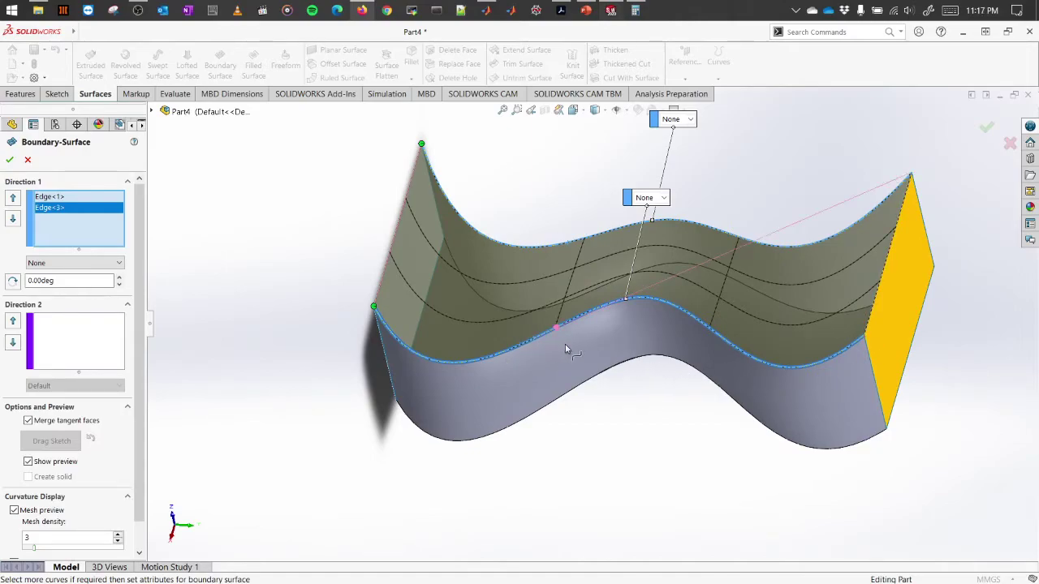
drag(566, 349, 566, 349)
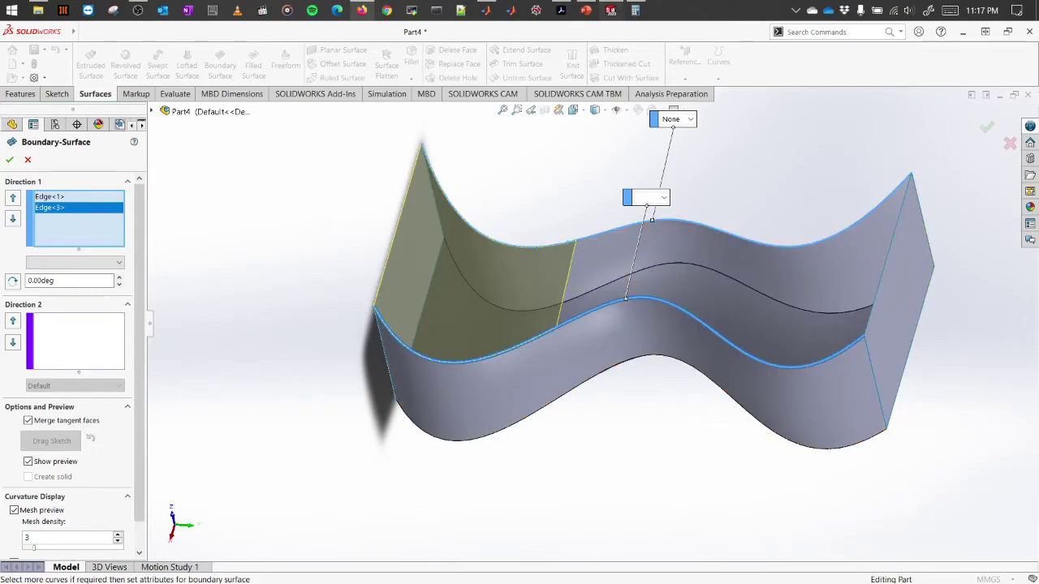
middle_drag(661, 464, 635, 366)
middle_drag(623, 367, 620, 373)
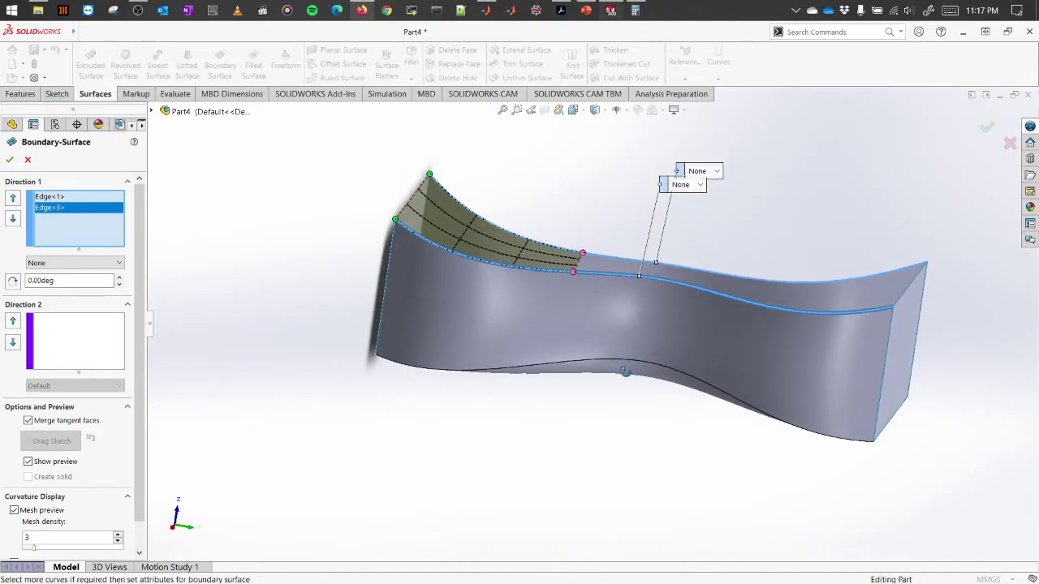
Step: Create the partial boundary surface between the two long curved rim edges and inspect the partly closed opening from several sides
middle_drag(658, 339, 501, 275)
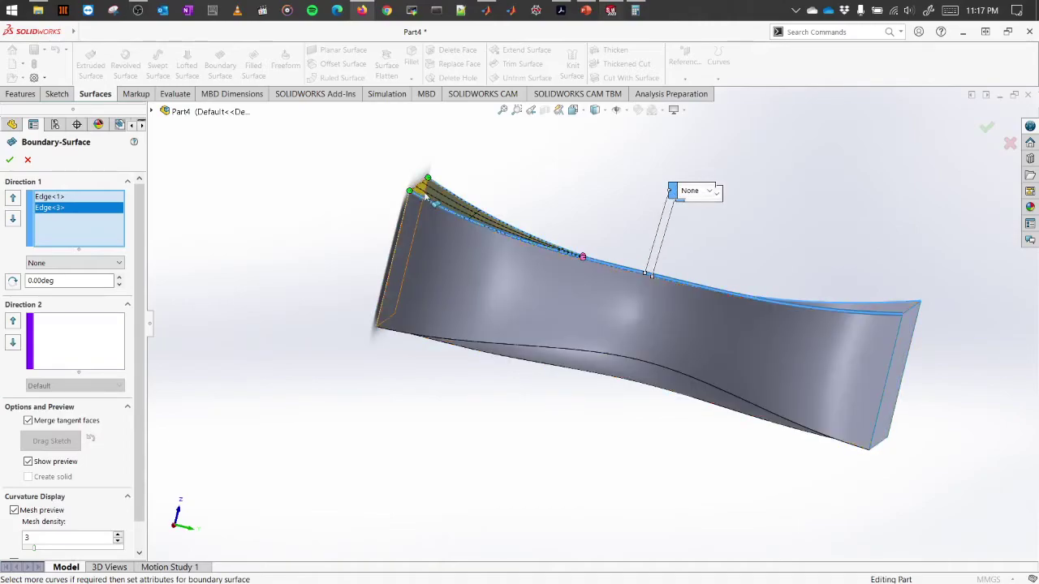
middle_drag(573, 190, 528, 235)
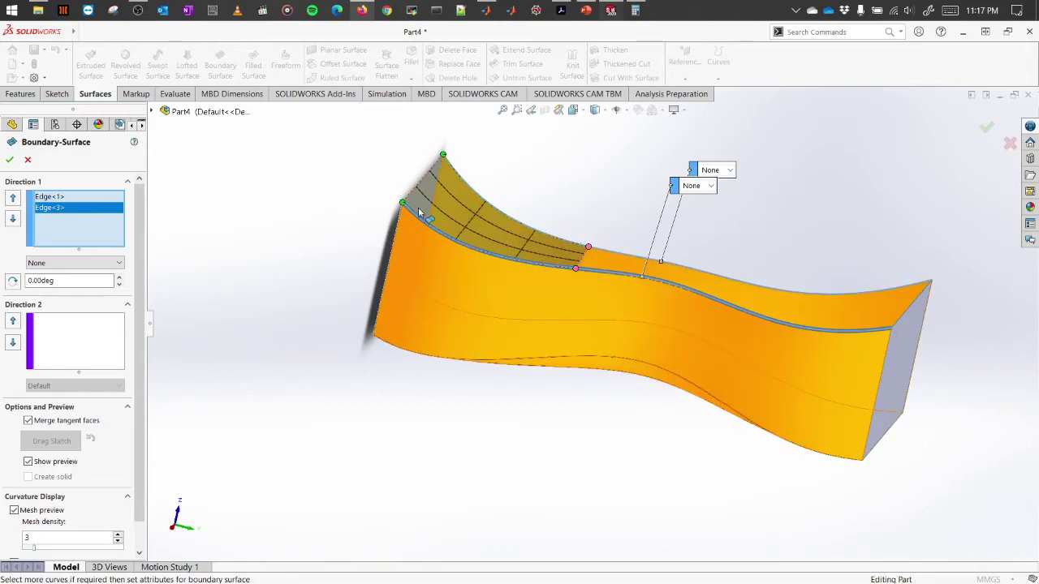
middle_drag(556, 213, 762, 201)
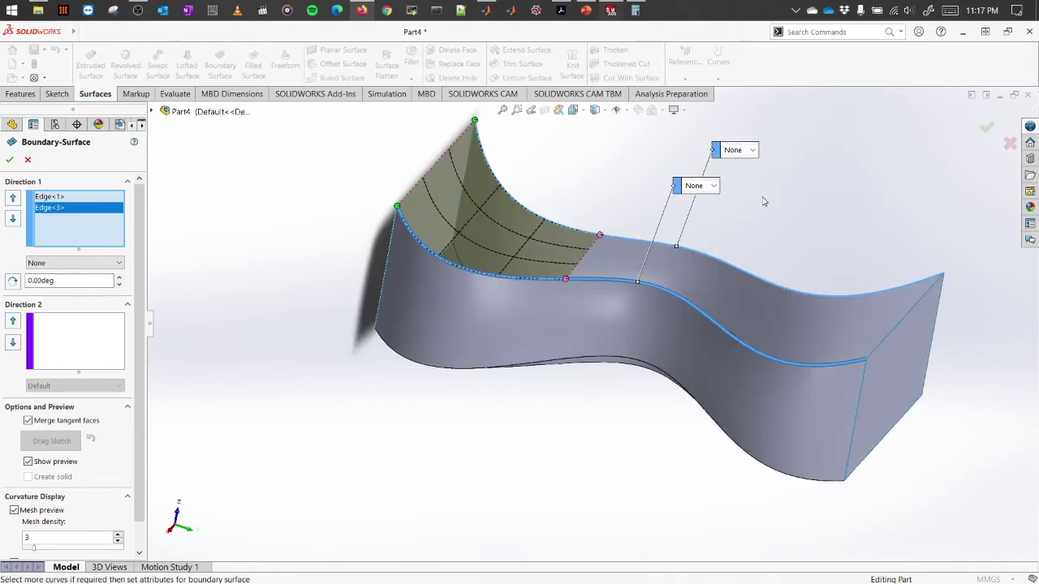
click(986, 129)
middle_drag(844, 215, 537, 229)
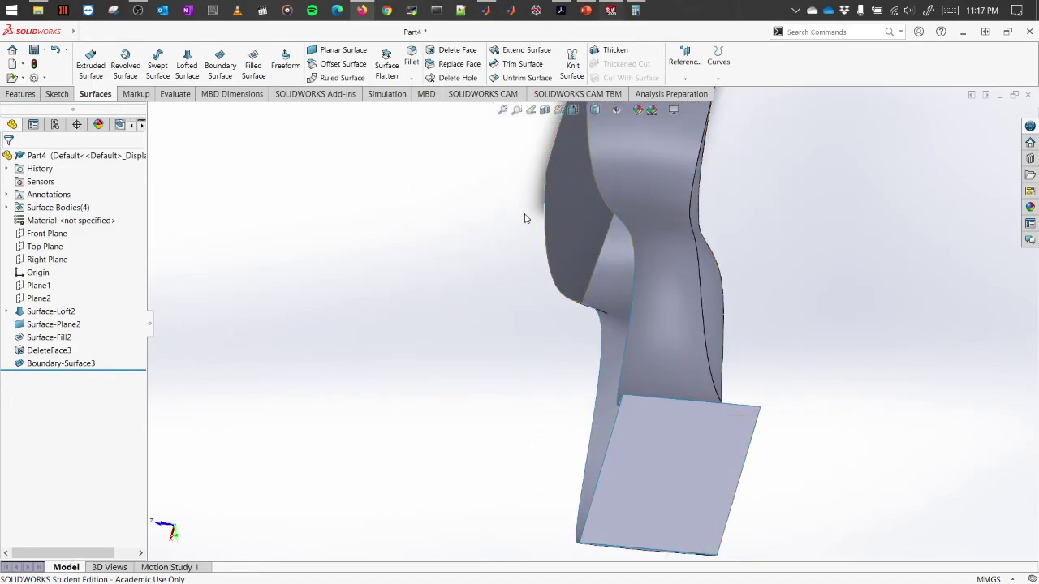
middle_drag(617, 266, 798, 139)
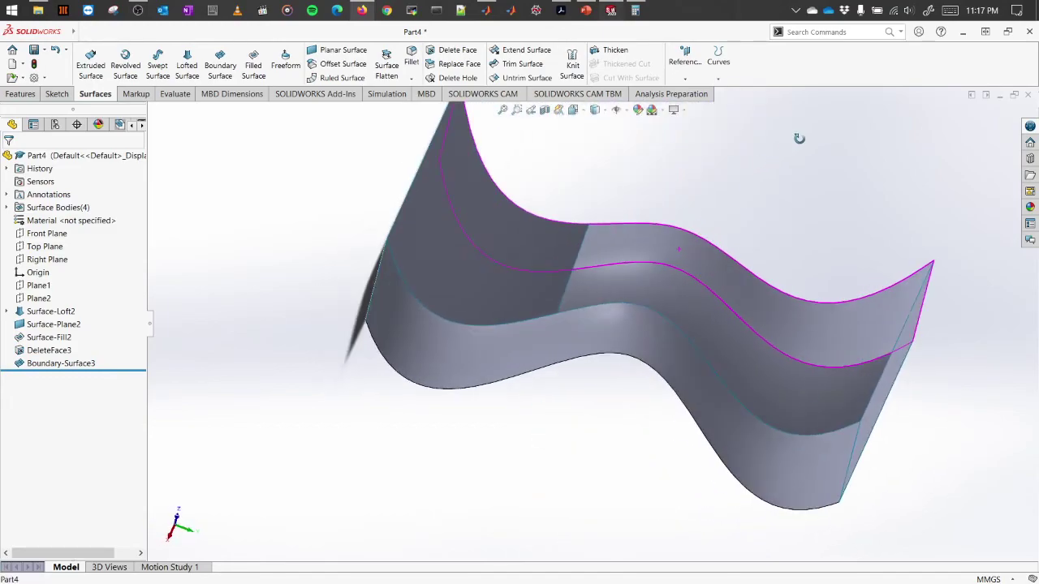
middle_drag(871, 365, 891, 358)
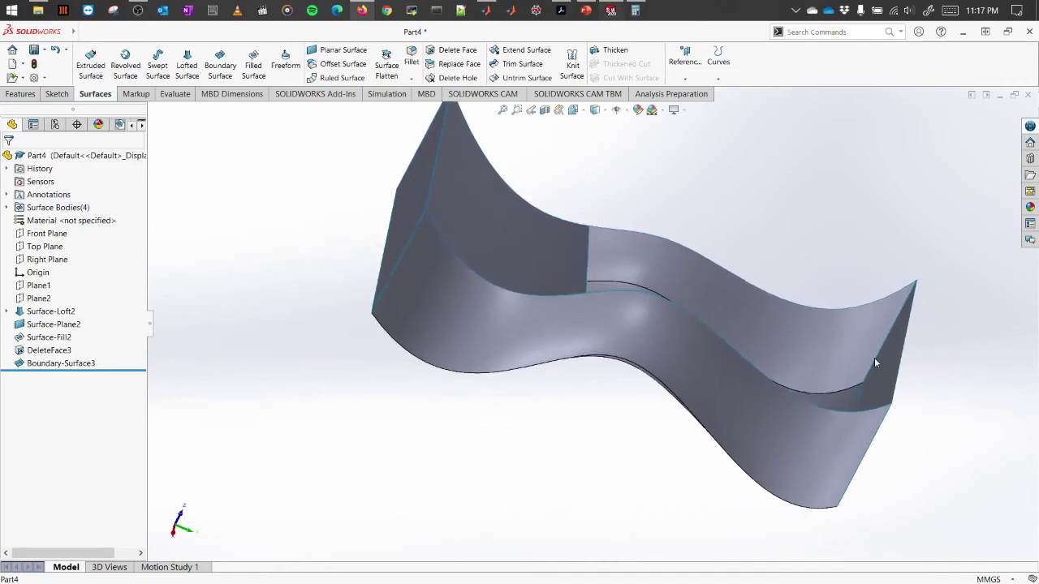